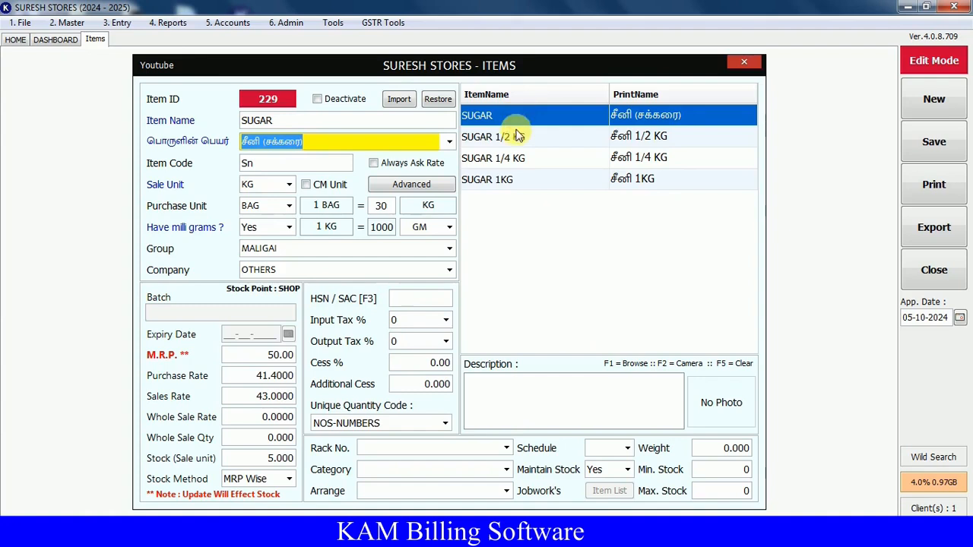
- View the SUGAR 1/2 KG, SUGAR 1/4 KG and SUGAR 1KG item records, and clear the form for a new item
{"action": "left_click", "coordinate": [514, 137]}
{"action": "left_click", "coordinate": [527, 160]}
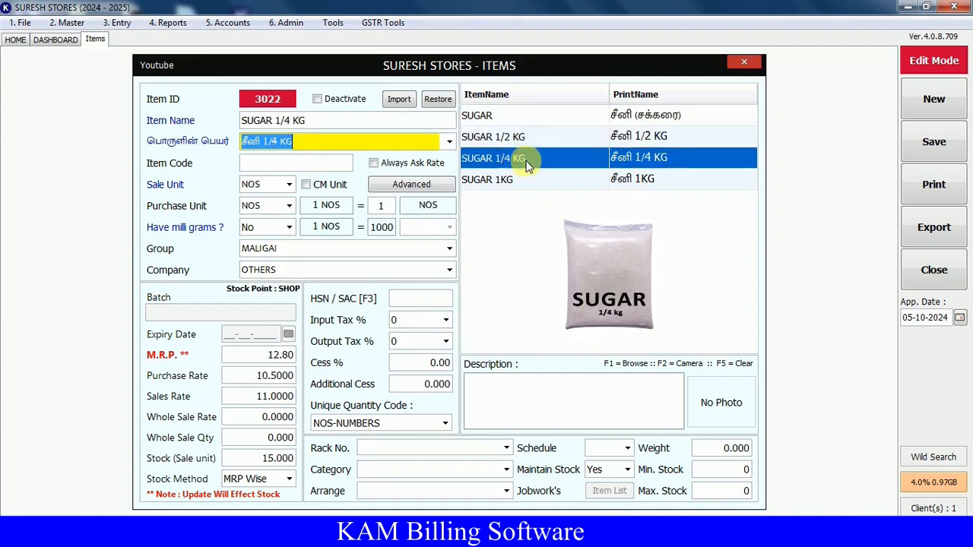
{"action": "left_click", "coordinate": [529, 182]}
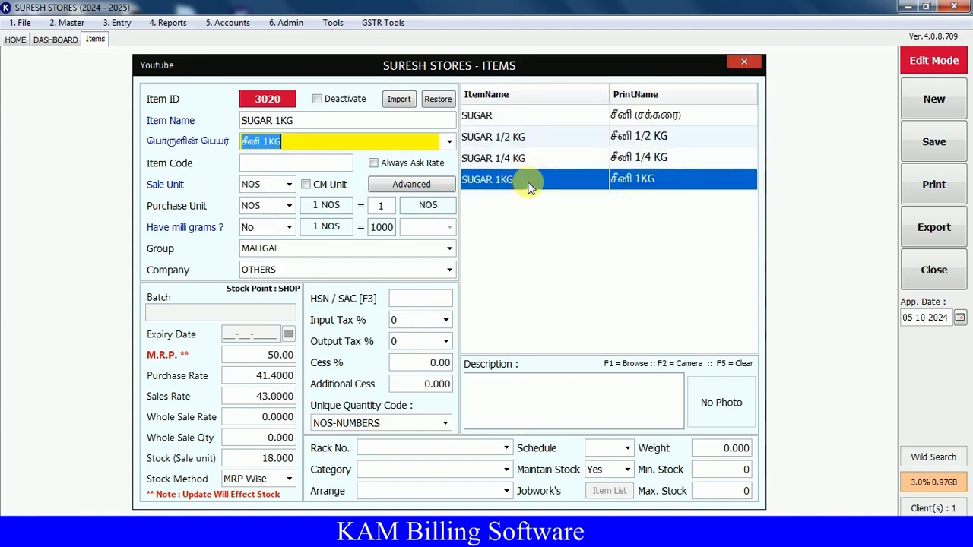
{"action": "left_click", "coordinate": [935, 99]}
- Open a Bill of Supply from the home screen and search for SUGAR in its first item row
{"action": "left_click", "coordinate": [14, 39]}
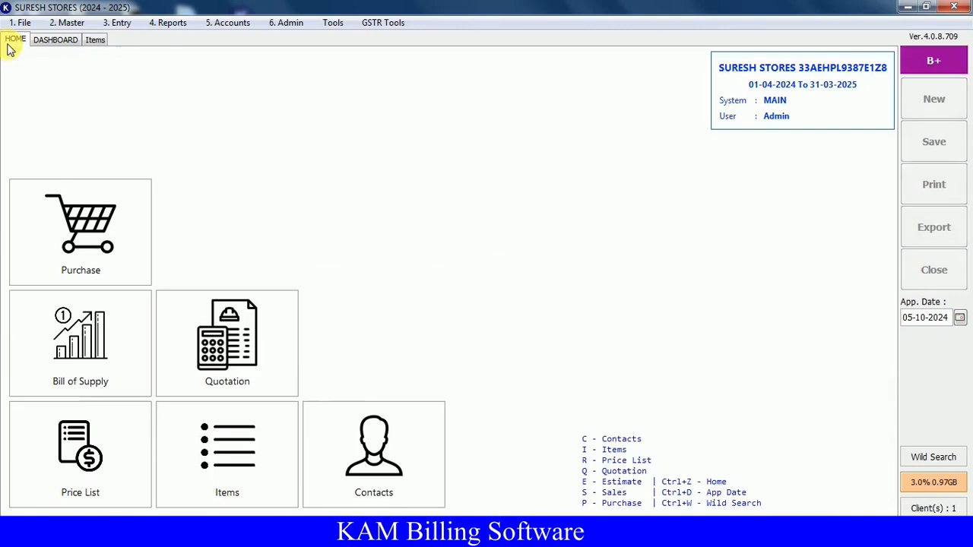
{"action": "left_click", "coordinate": [64, 352]}
{"action": "type", "text": "SUGAR"}
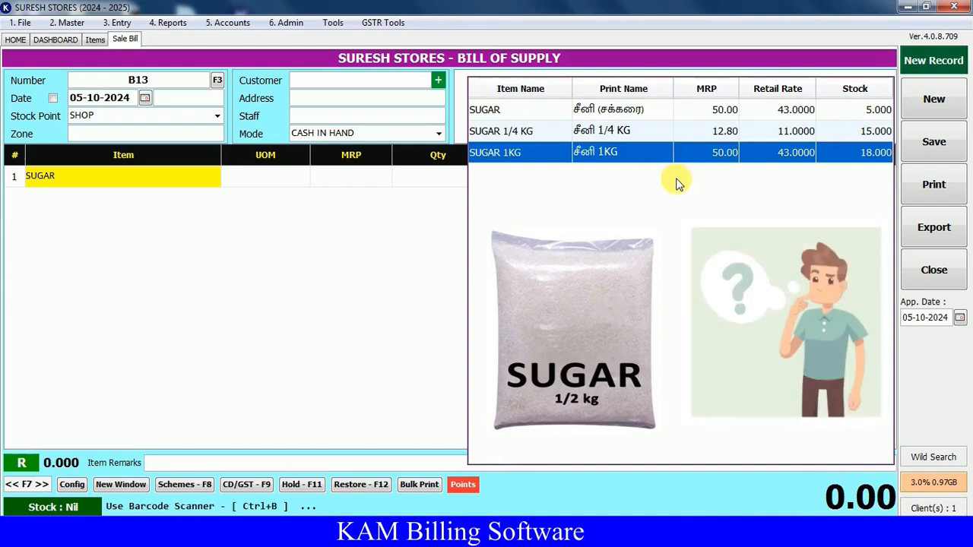
- Find the SUGAR 1/2 KG item record by searching SUG, and check its stock quantity and Maintain Stock setting
{"action": "left_click", "coordinate": [96, 40]}
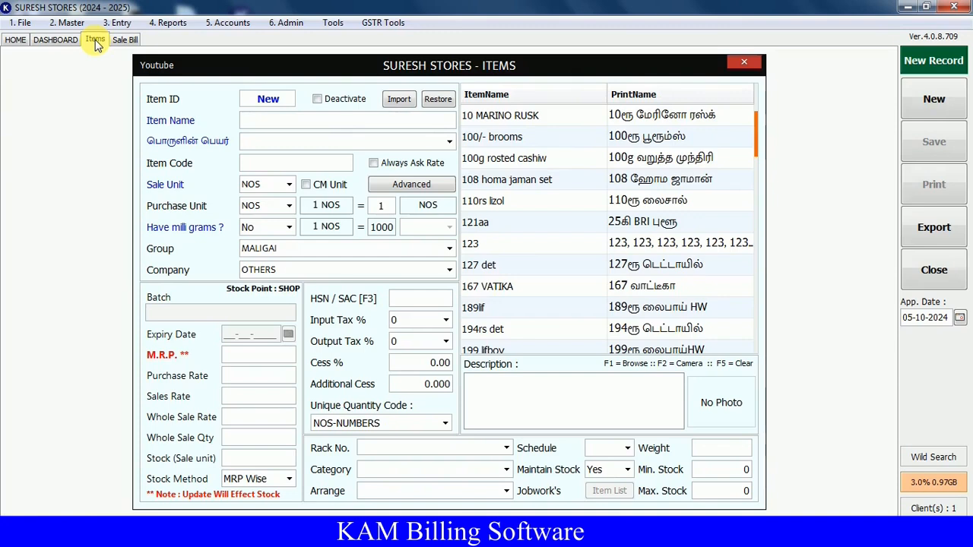
{"action": "type", "text": "SUG"}
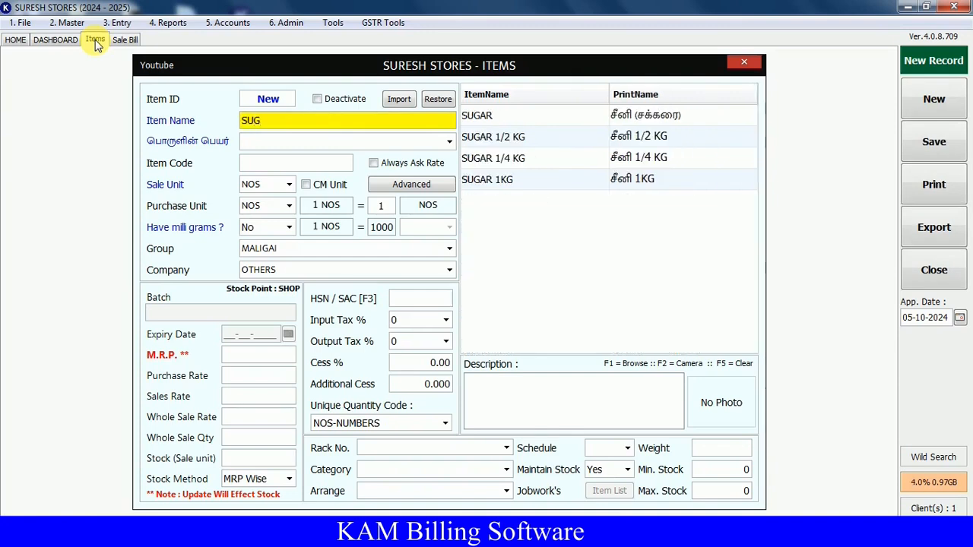
{"action": "key", "text": "Down"}
{"action": "key", "text": "Down"}
{"action": "key", "text": "Return"}
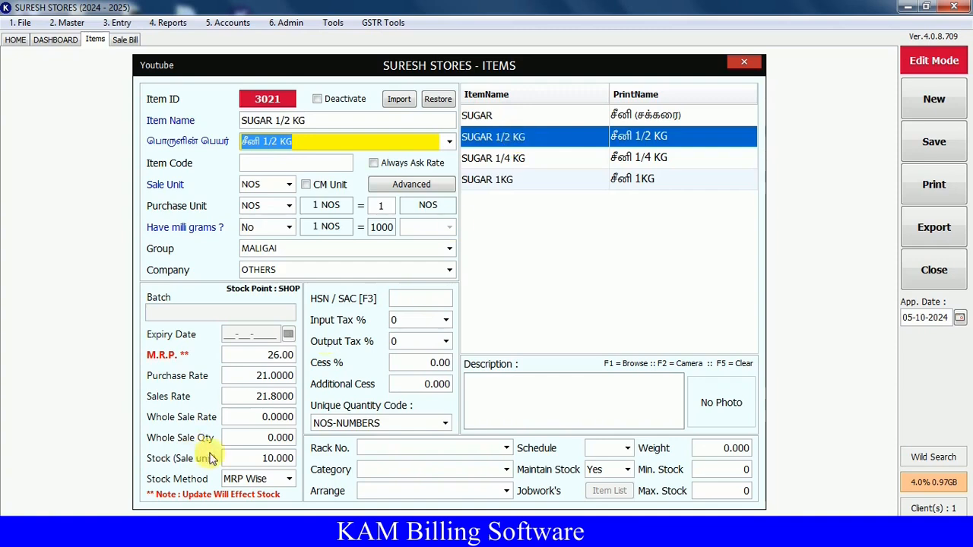
{"action": "left_click", "coordinate": [232, 459]}
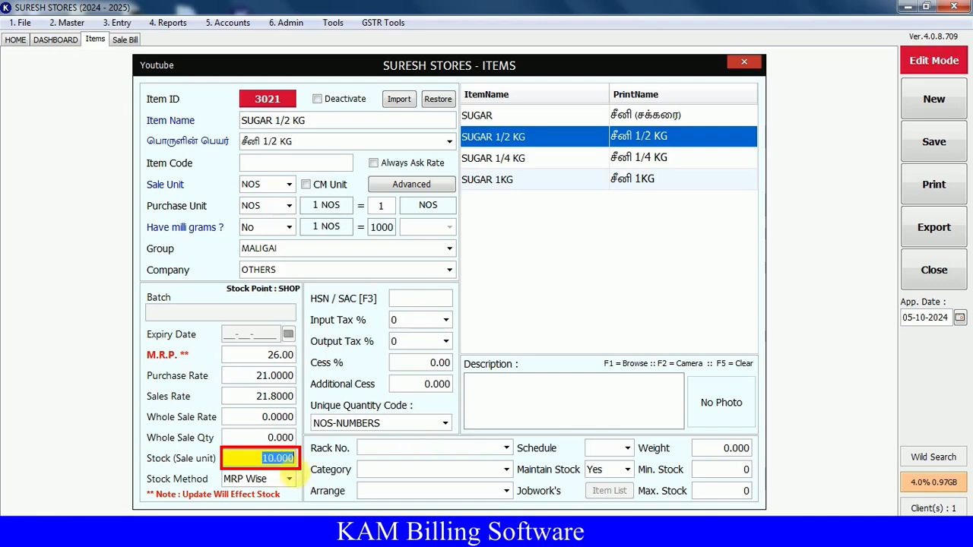
{"action": "left_click", "coordinate": [599, 470]}
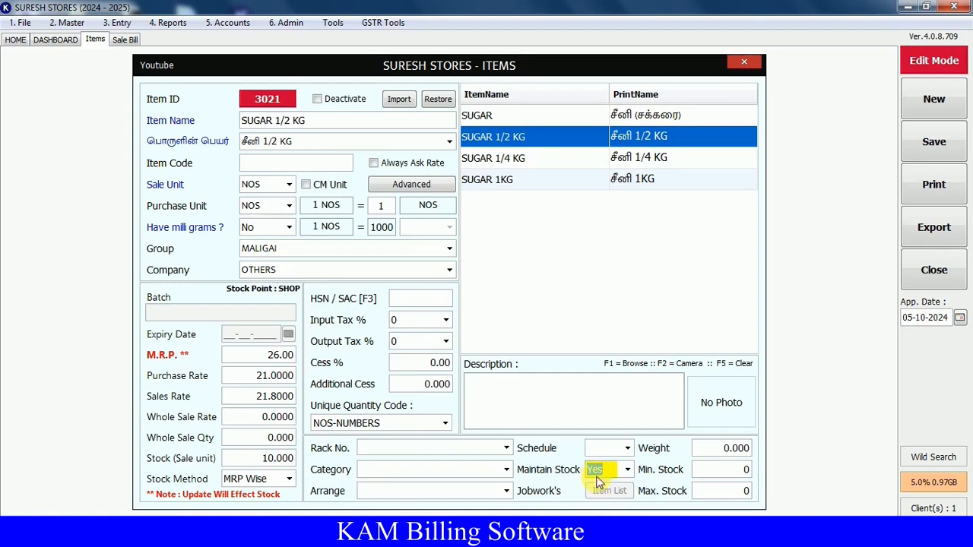
- Open the Stock Statement report, filter it by SUG, and check the SUGAR 1/2 KG stock quantity
{"action": "left_click", "coordinate": [173, 25]}
{"action": "left_click", "coordinate": [199, 56]}
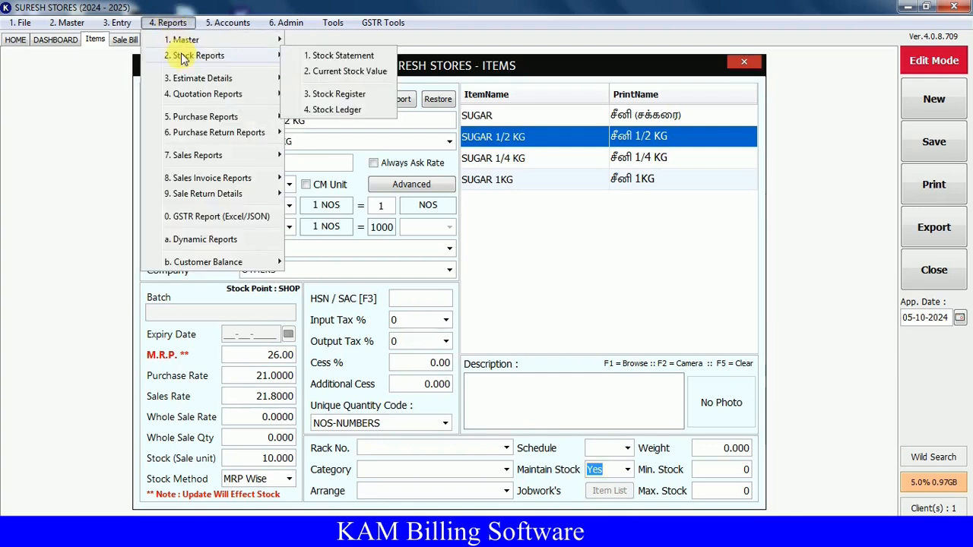
{"action": "left_click", "coordinate": [334, 61]}
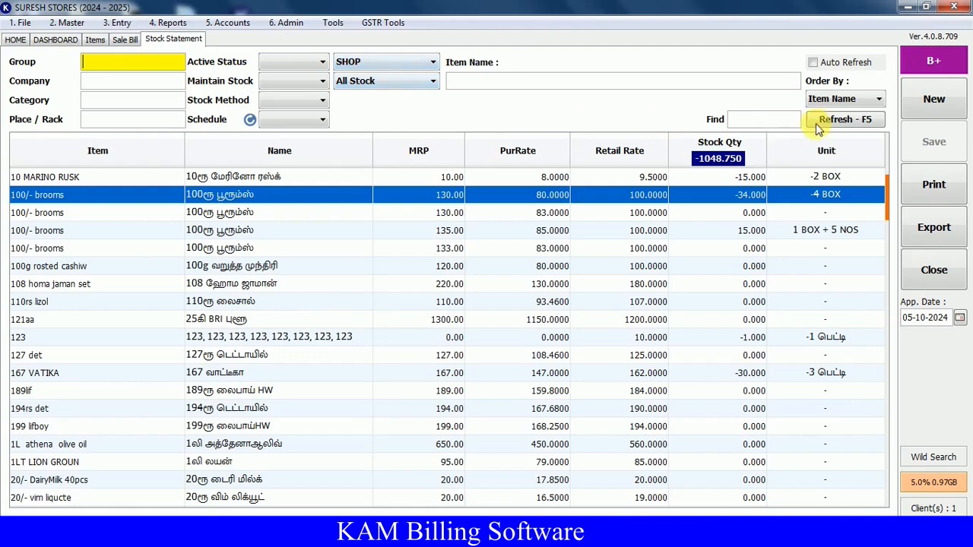
{"action": "type", "text": "SUG"}
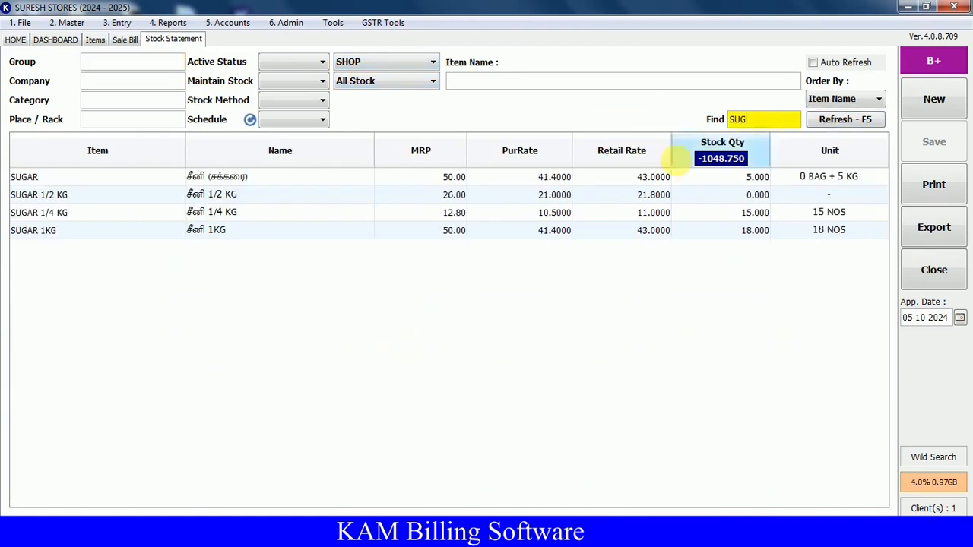
{"action": "left_click", "coordinate": [651, 195]}
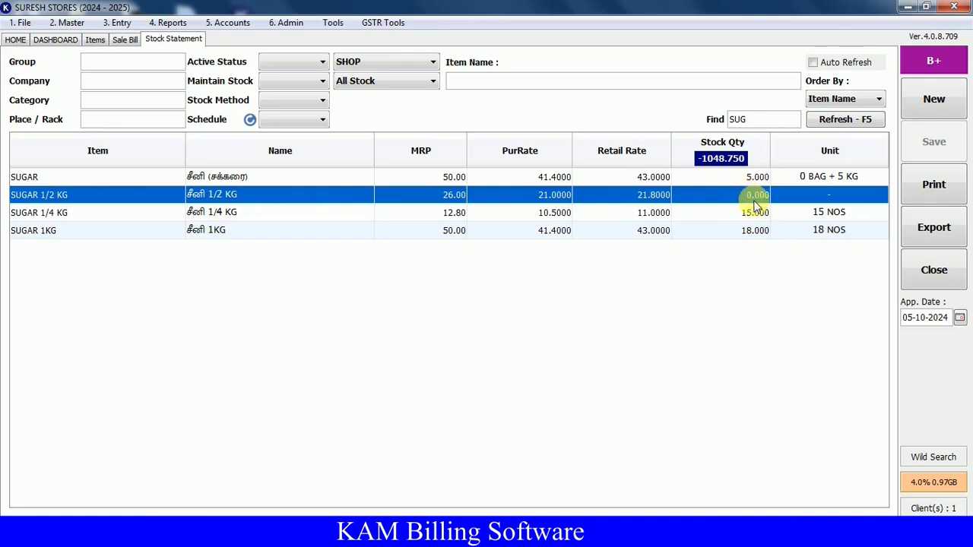
- Return to the sale bill, clear the first row's item search, and search for SUG instead
{"action": "left_click", "coordinate": [125, 41]}
{"action": "left_click", "coordinate": [90, 182]}
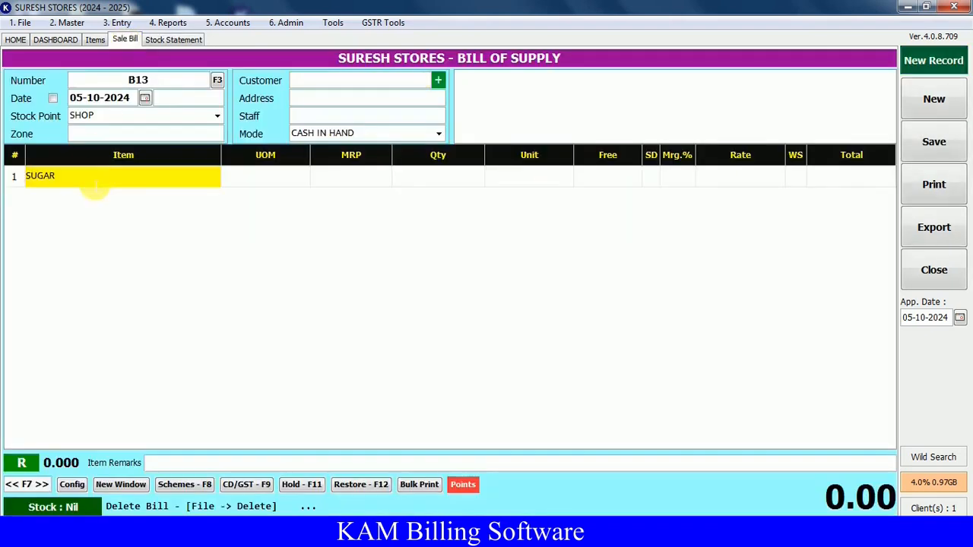
{"action": "key", "text": "Delete"}
{"action": "type", "text": "SUG"}
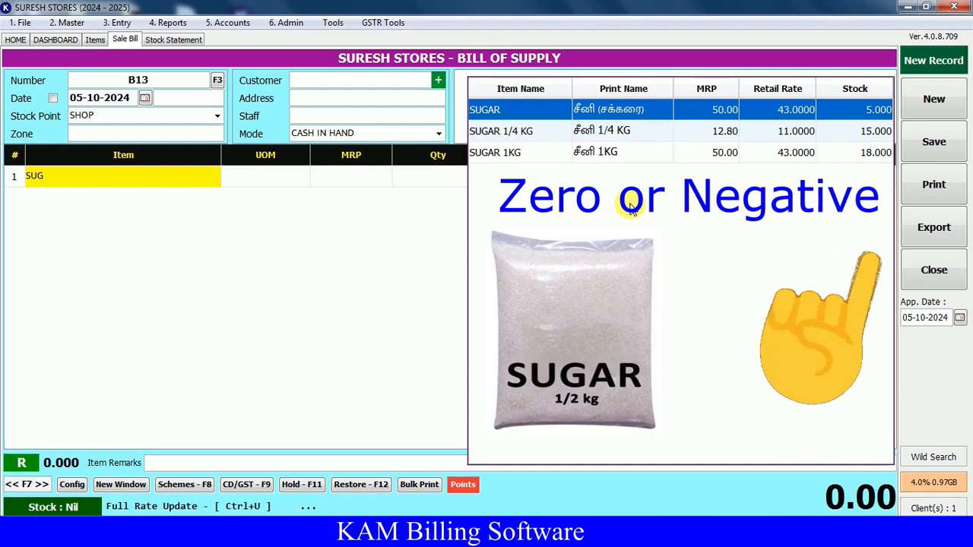
- Set Maintain Stock to No for the SUGAR 1/2 KG item and save the record
{"action": "left_click", "coordinate": [97, 41]}
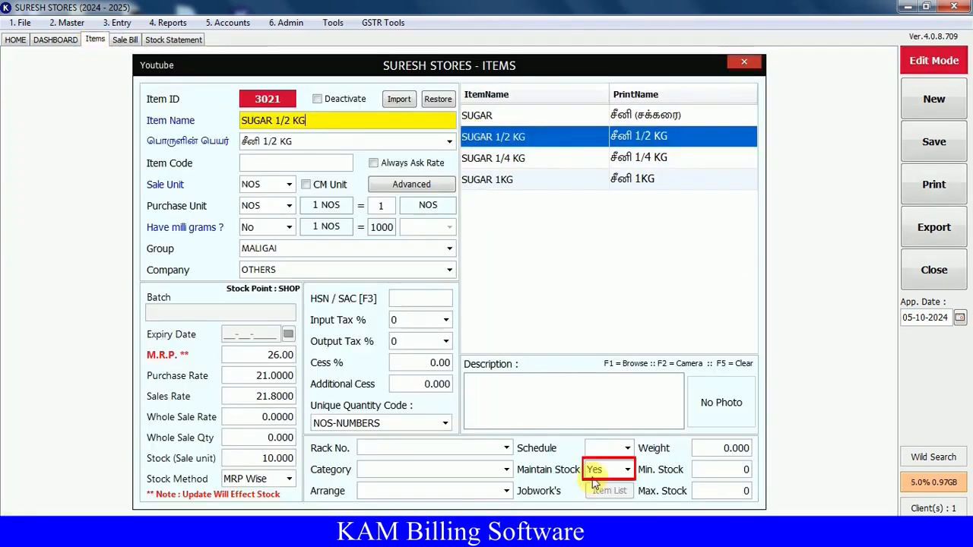
{"action": "left_click", "coordinate": [627, 469]}
{"action": "left_click", "coordinate": [614, 487]}
{"action": "key", "text": "Return"}
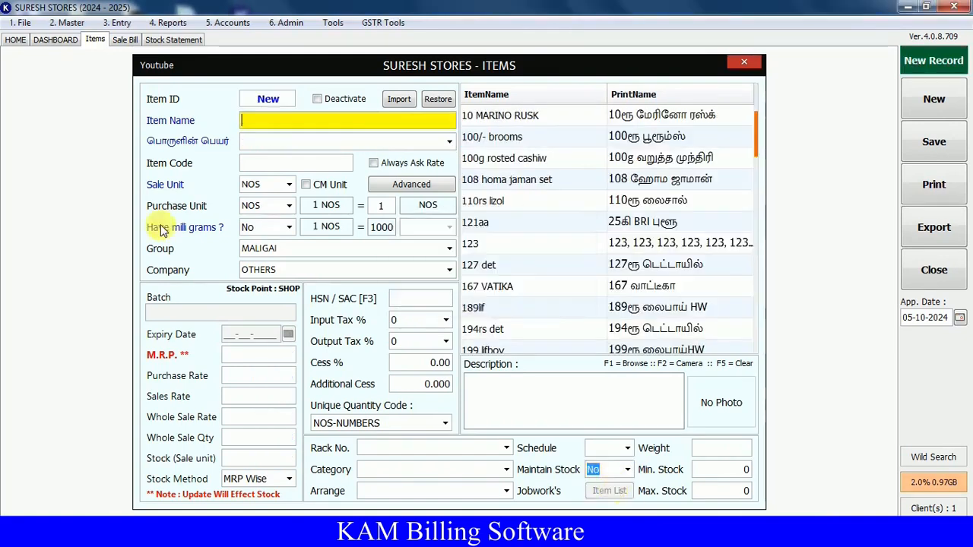
- Add SUGAR 1/2 KG with quantity 2 to the sale bill, searching by SUG, and save the bill
{"action": "left_click", "coordinate": [125, 39]}
{"action": "type", "text": "SUG"}
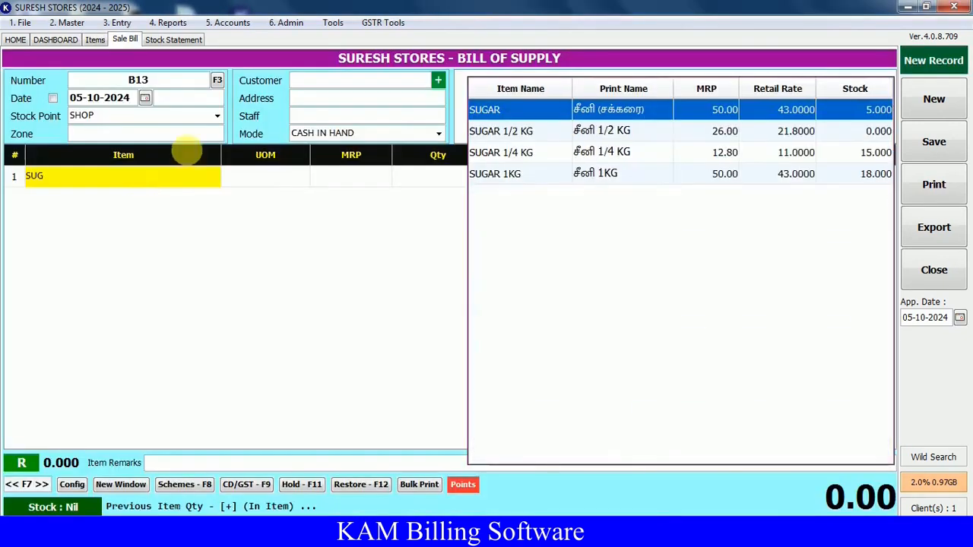
{"action": "left_click", "coordinate": [533, 133]}
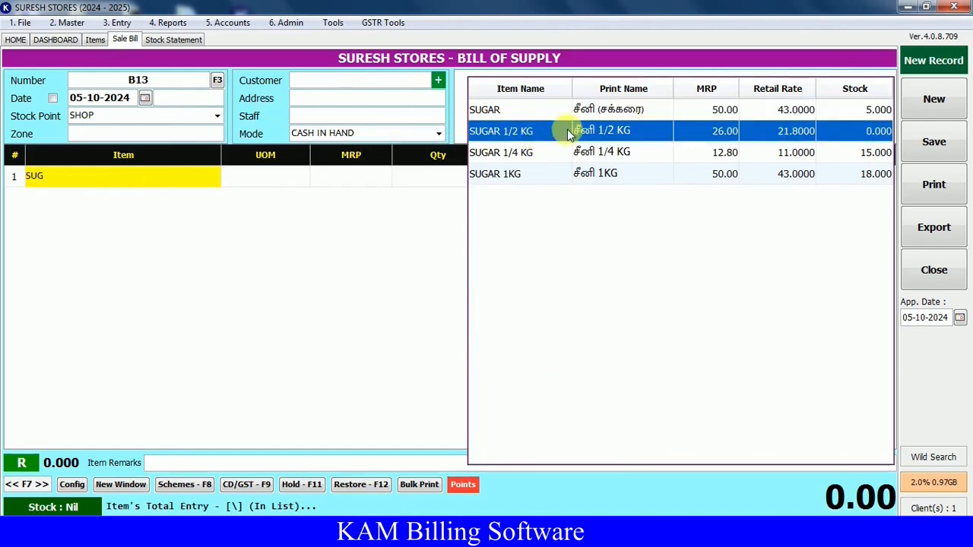
{"action": "key", "text": "Return"}
{"action": "type", "text": "2"}
{"action": "key", "text": "Return"}
{"action": "key", "text": "ctrl+s"}
{"action": "key", "text": "Escape"}
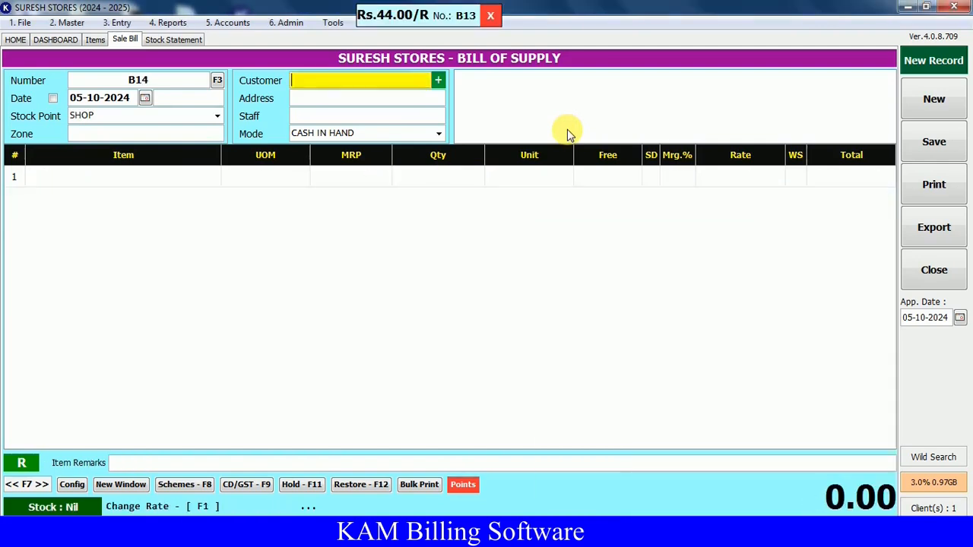
- Refresh the stock statement, filter it by SUG again, and check the SUGAR 1/2 KG stock quantity
{"action": "left_click", "coordinate": [185, 39]}
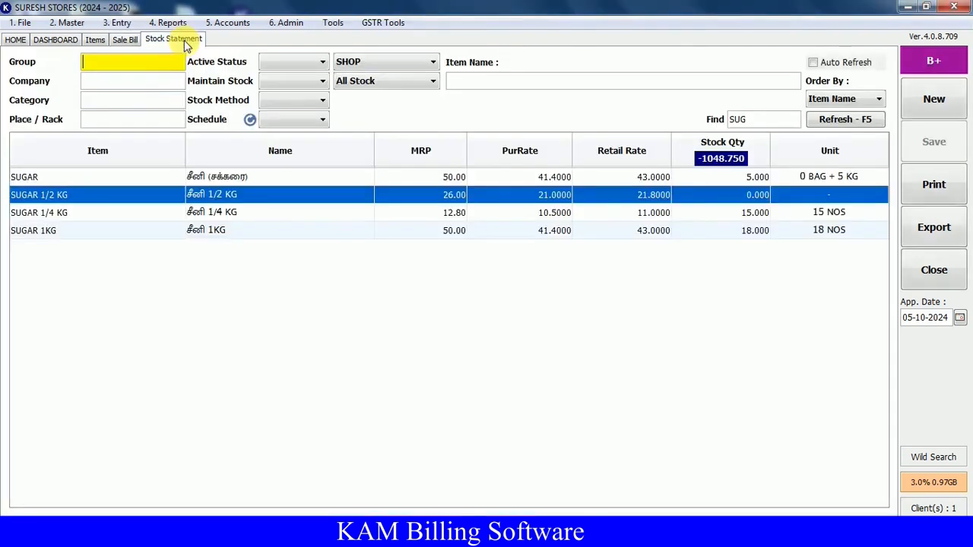
{"action": "left_click", "coordinate": [828, 121]}
{"action": "left_click", "coordinate": [771, 123]}
{"action": "type", "text": "SU"}
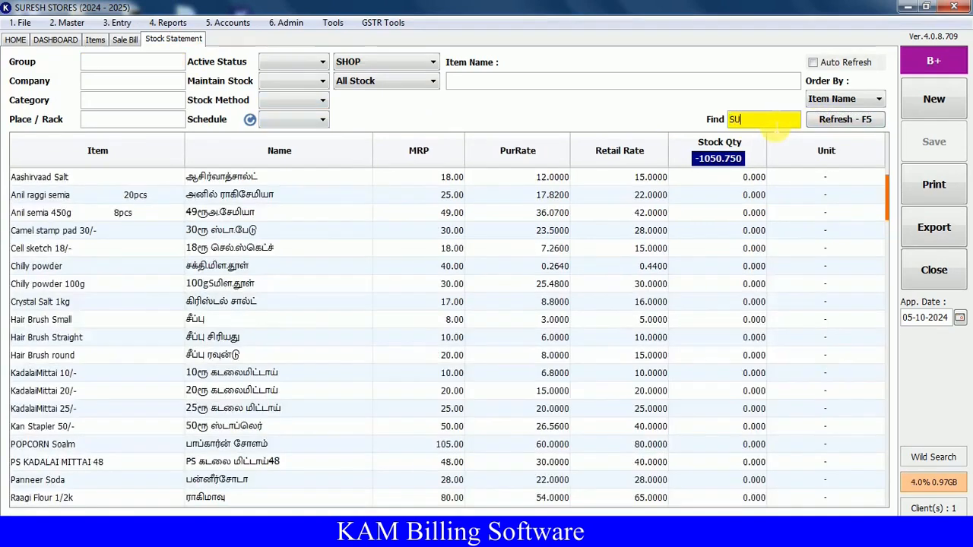
{"action": "type", "text": "G"}
{"action": "left_click", "coordinate": [741, 196]}
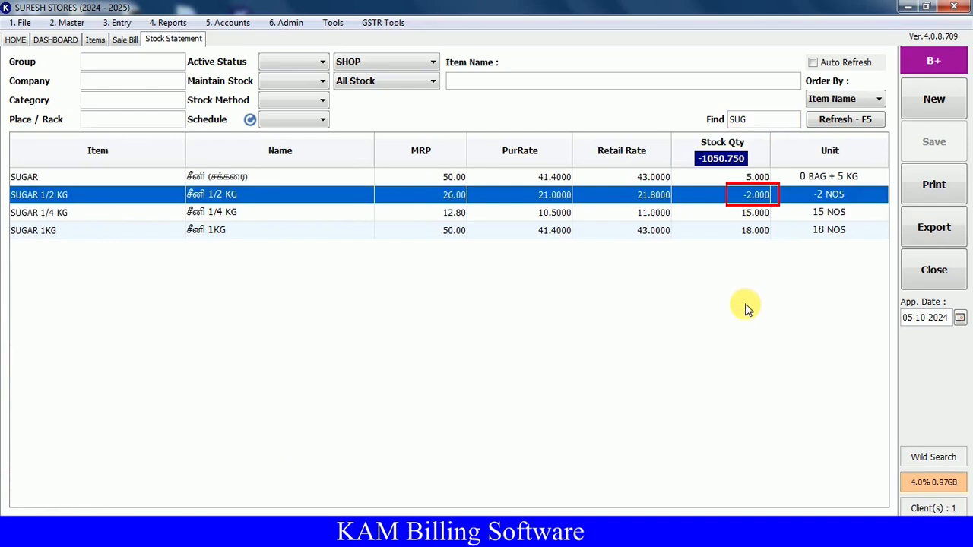
- Open the SUGAR 1/4 KG item record and set its Maintain Stock option to No
{"action": "left_click", "coordinate": [95, 39]}
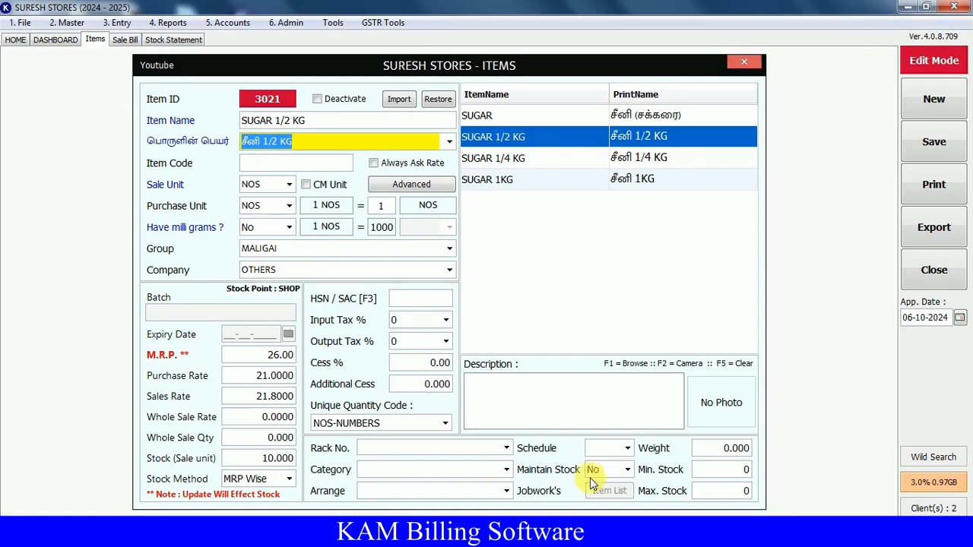
{"action": "left_click", "coordinate": [533, 162]}
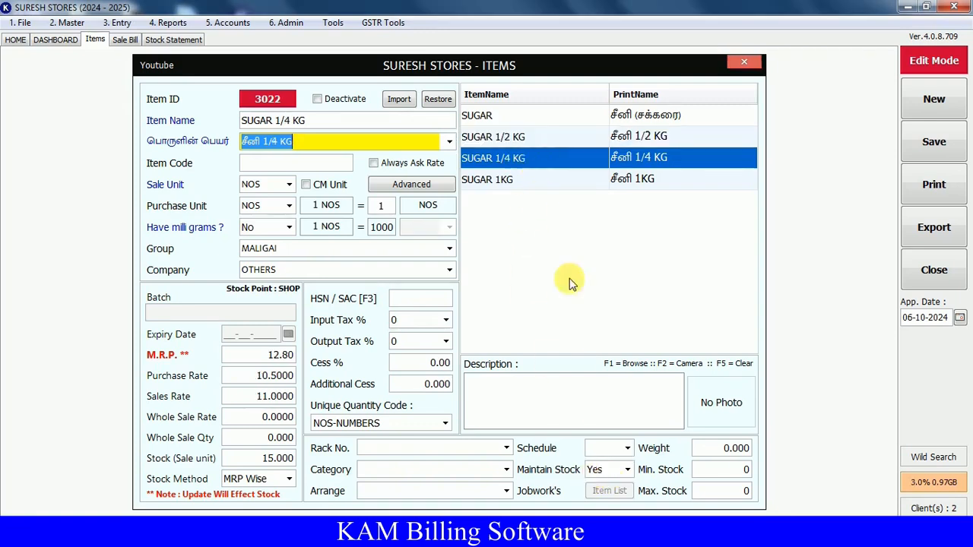
{"action": "left_click", "coordinate": [598, 472]}
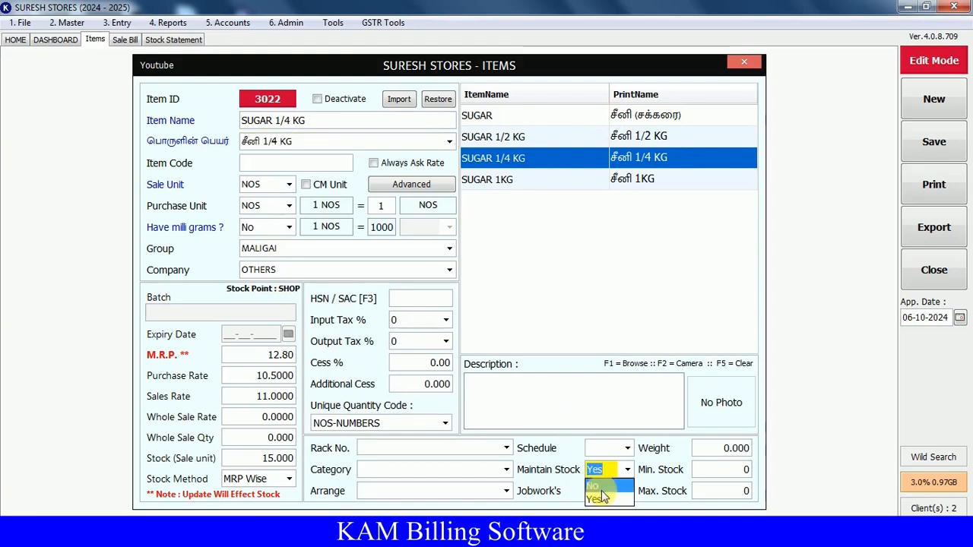
{"action": "left_click", "coordinate": [605, 491]}
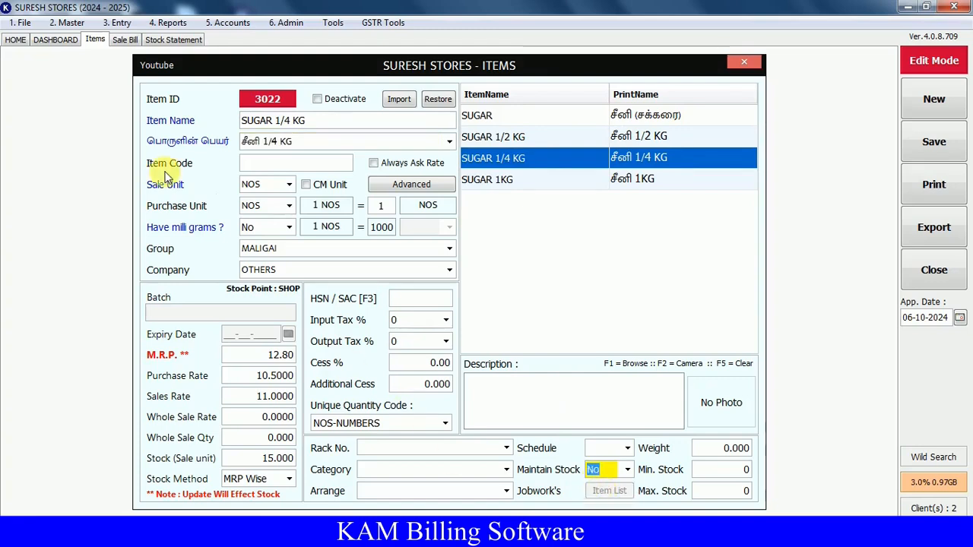
- Open the item bulk updates and refresh the list filtered to the item group இதர பொருட்கள்
{"action": "left_click", "coordinate": [69, 23]}
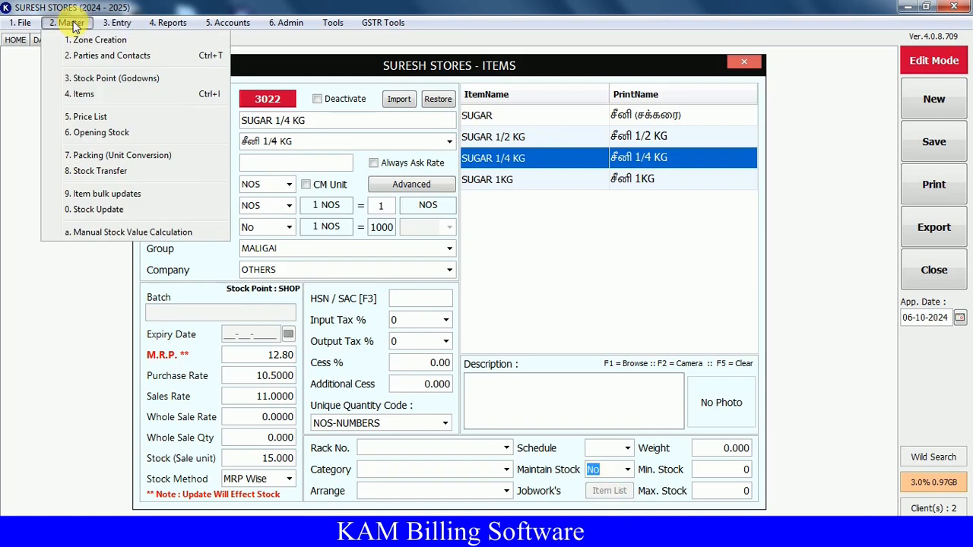
{"action": "left_click", "coordinate": [124, 195]}
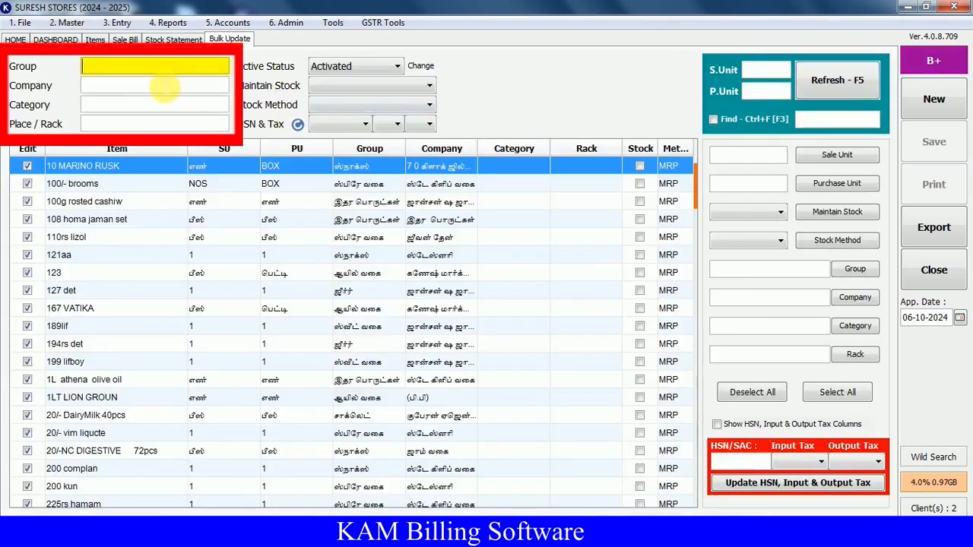
{"action": "left_click", "coordinate": [165, 87]}
{"action": "left_click", "coordinate": [166, 105]}
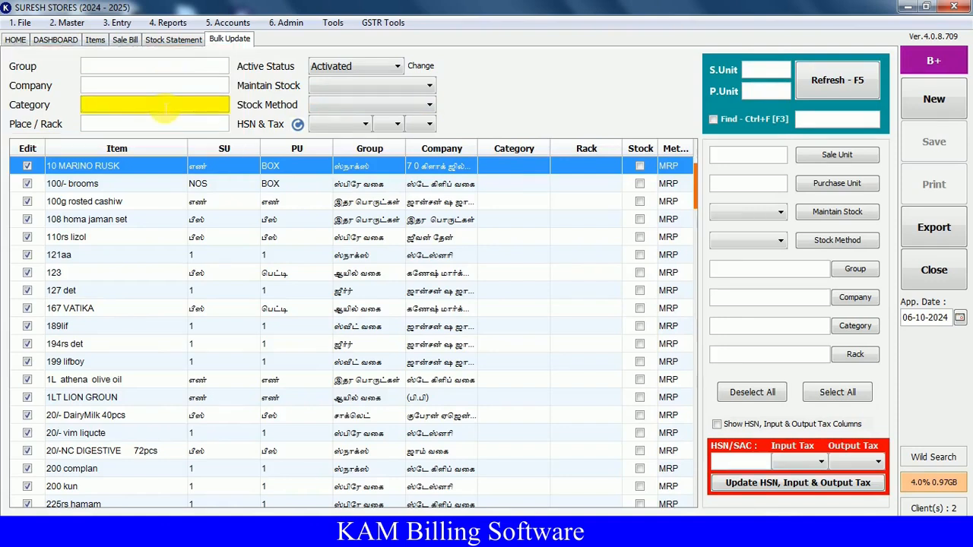
{"action": "left_click", "coordinate": [166, 66]}
{"action": "scroll", "coordinate": [719, 384], "scroll_direction": "down", "scroll_amount": 10}
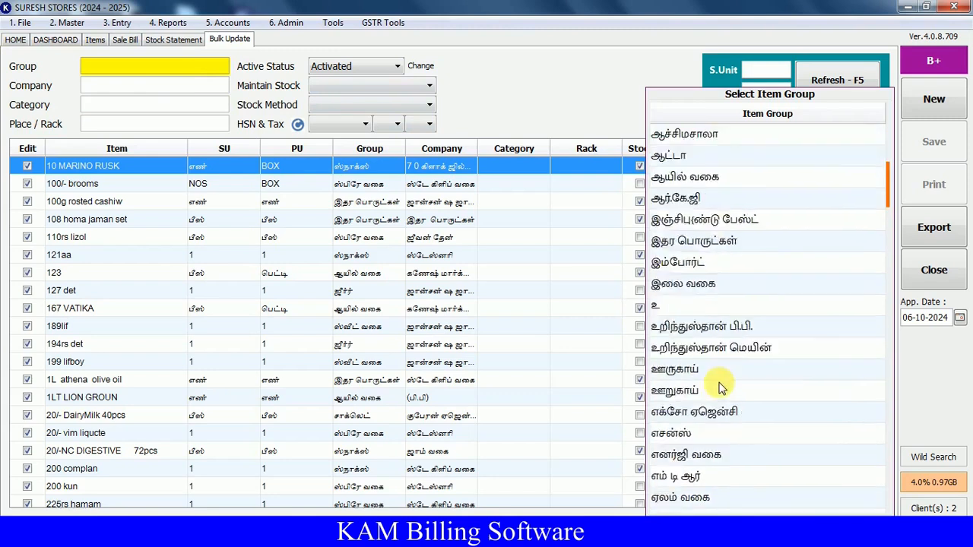
{"action": "double_click", "coordinate": [728, 134]}
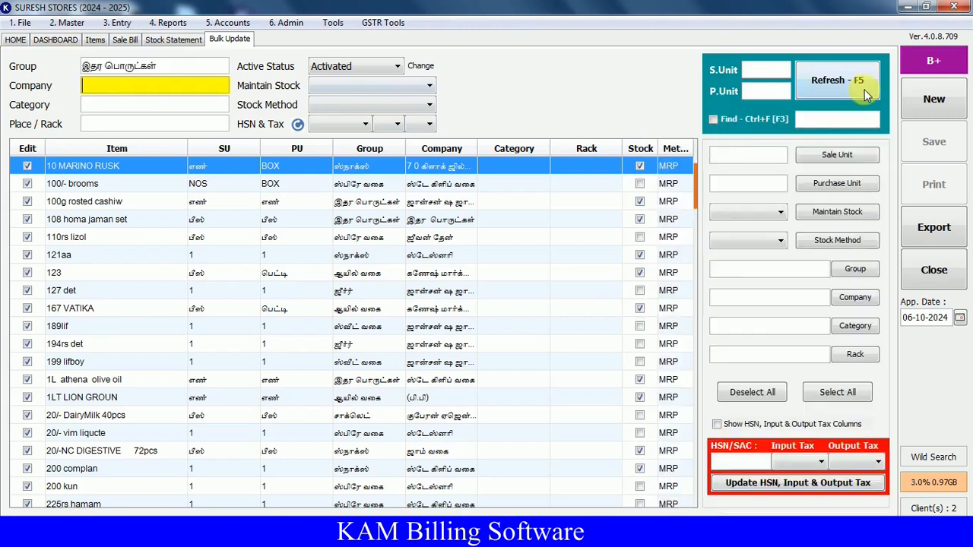
{"action": "left_click", "coordinate": [857, 87]}
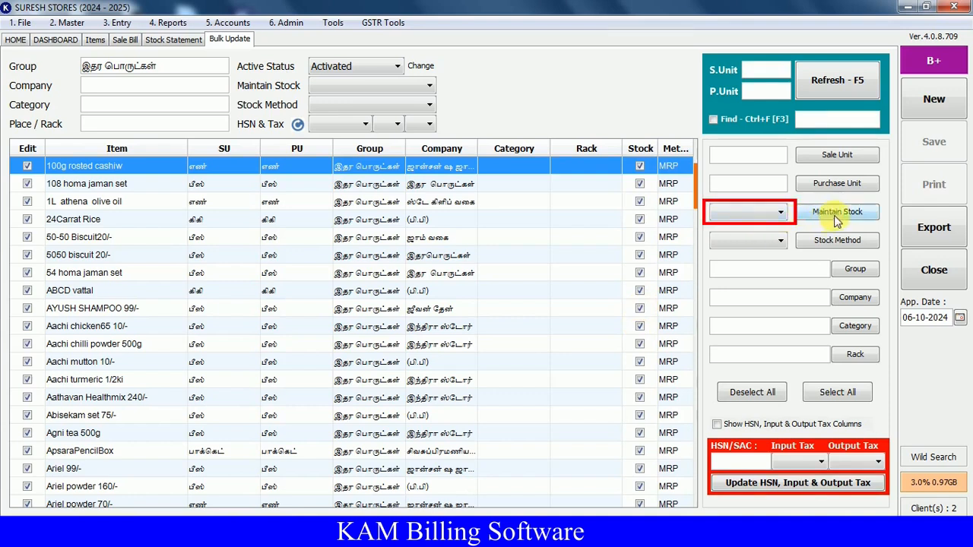
- Bulk-update Maintain Stock to No for all selected items of the group இதர பொருட்கள் and save the change
{"action": "left_click", "coordinate": [780, 212]}
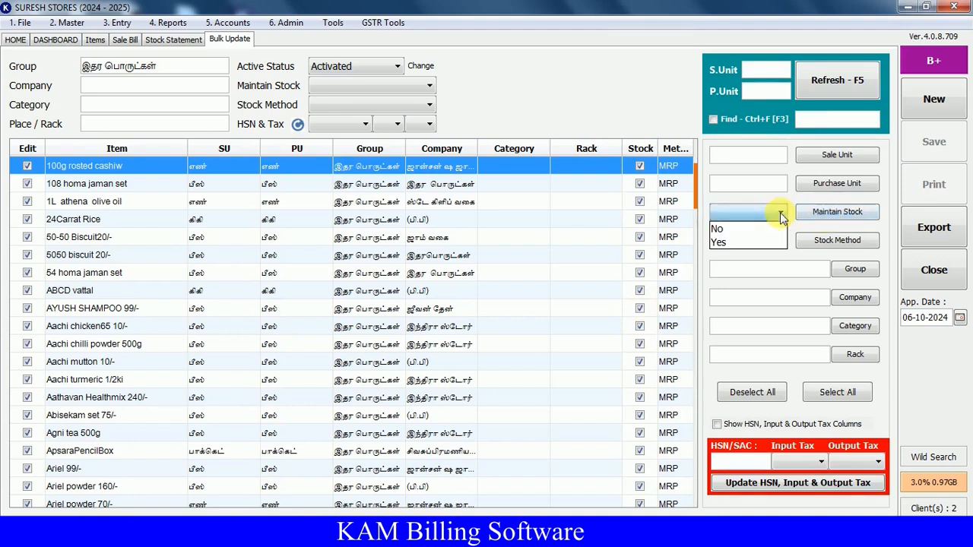
{"action": "left_click", "coordinate": [727, 231]}
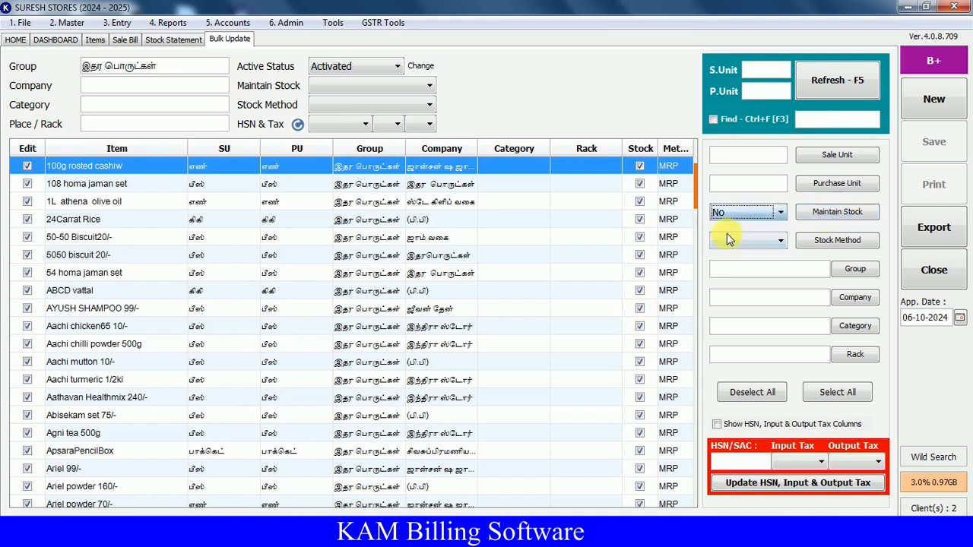
{"action": "left_click", "coordinate": [846, 218]}
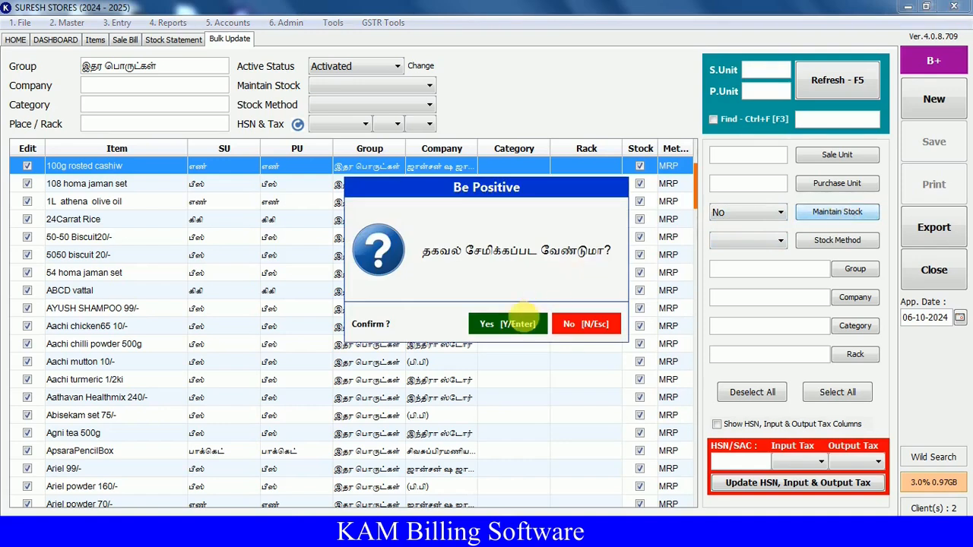
{"action": "left_click", "coordinate": [520, 319]}
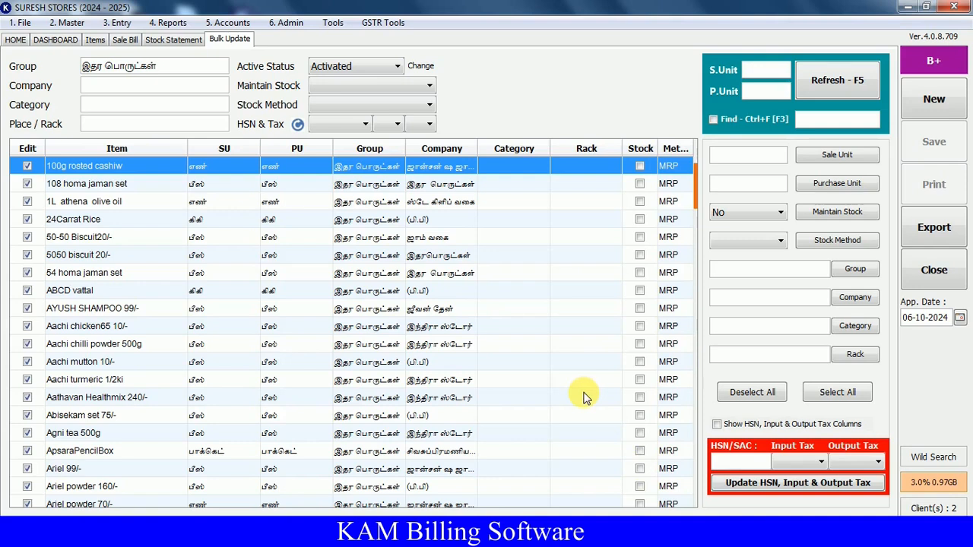
- Clear the item group filter and refresh the bulk update list to load the items of every group
{"action": "left_click", "coordinate": [196, 73]}
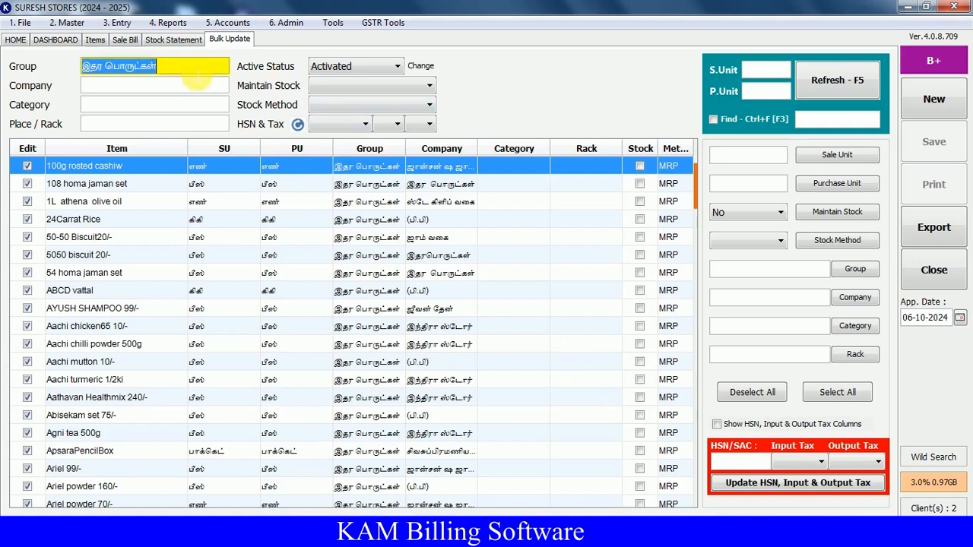
{"action": "key", "text": "BackSpace"}
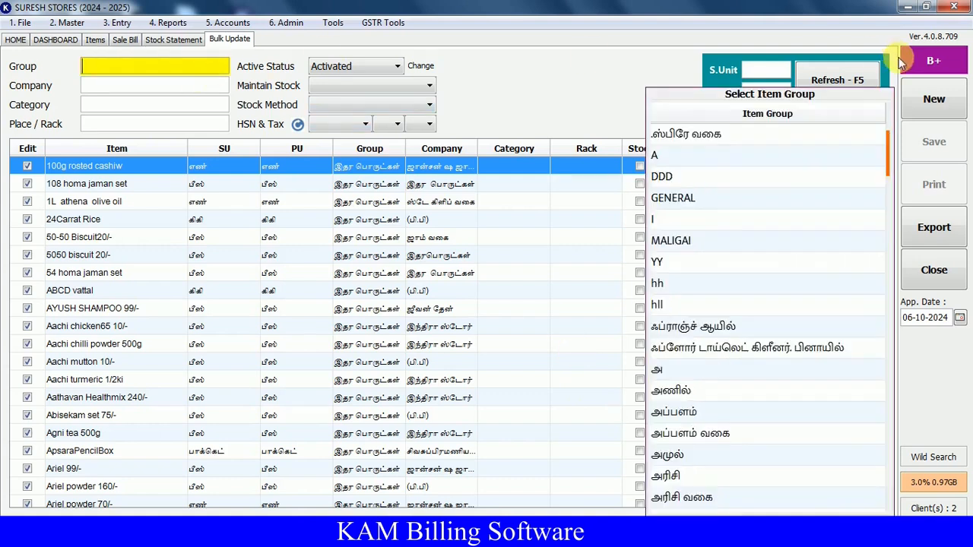
{"action": "left_click", "coordinate": [836, 80]}
- Apply Maintain Stock No to the selected items of all groups, save the change, and check the Stock column throughout the list
{"action": "left_click", "coordinate": [779, 213]}
{"action": "left_click", "coordinate": [779, 215]}
{"action": "left_click", "coordinate": [830, 215]}
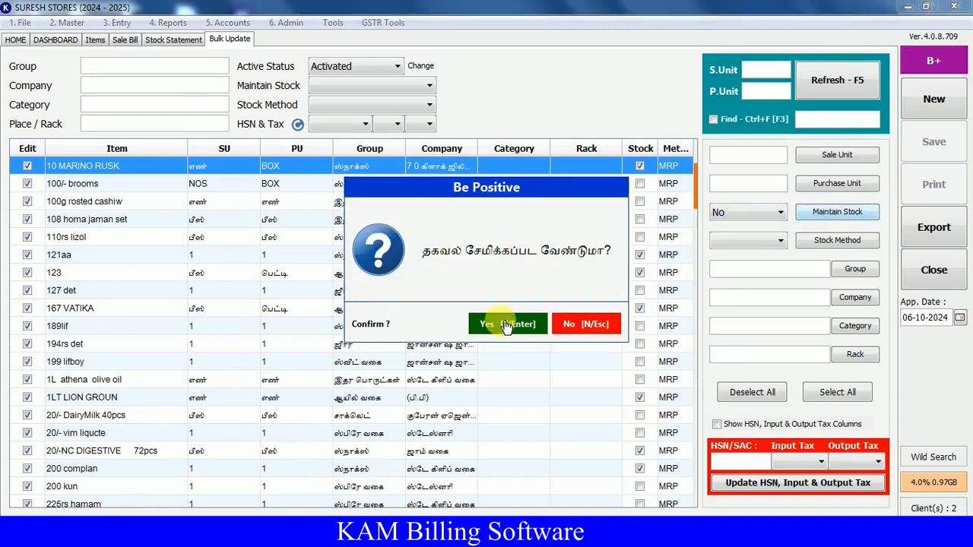
{"action": "left_click", "coordinate": [507, 325]}
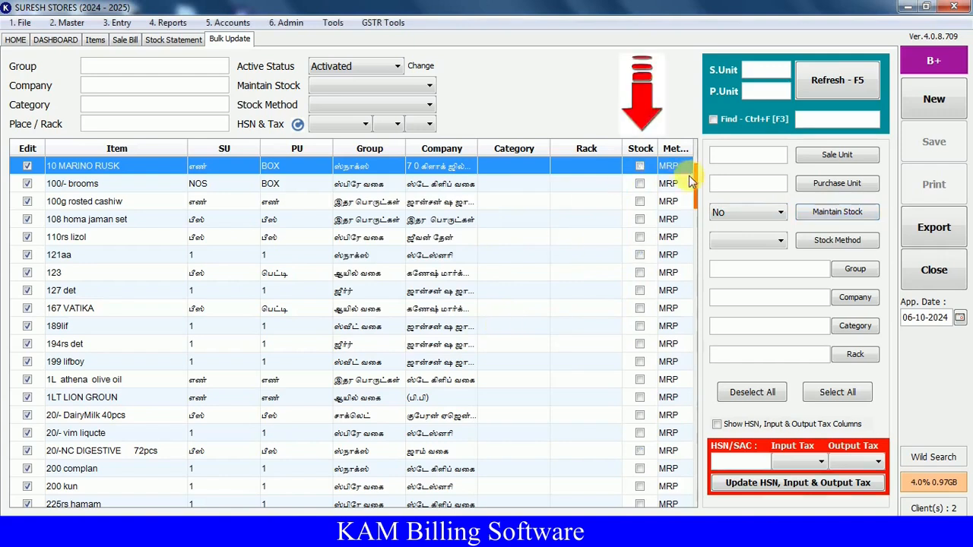
{"action": "scroll", "coordinate": [696, 196], "scroll_direction": "down", "scroll_amount": 8}
{"action": "left_click_drag", "start_coordinate": [696, 196], "coordinate": [707, 432]}
{"action": "left_click_drag", "start_coordinate": [710, 364], "coordinate": [711, 160]}
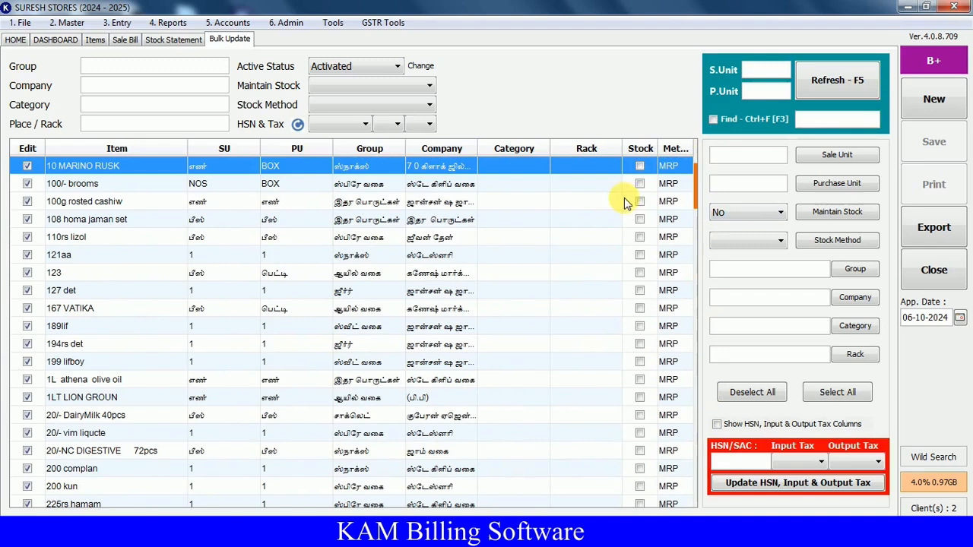